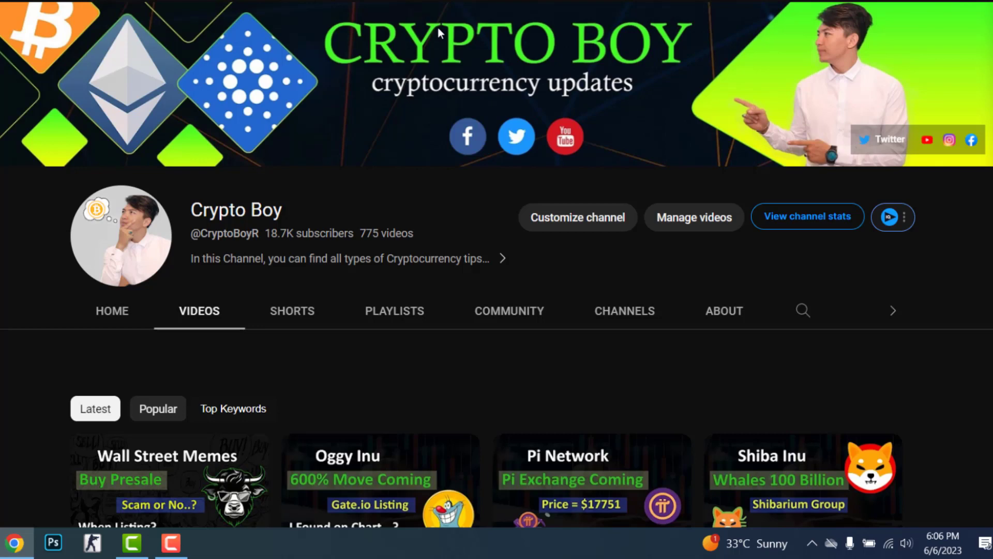
pyautogui.scroll(-3, 437, 28)
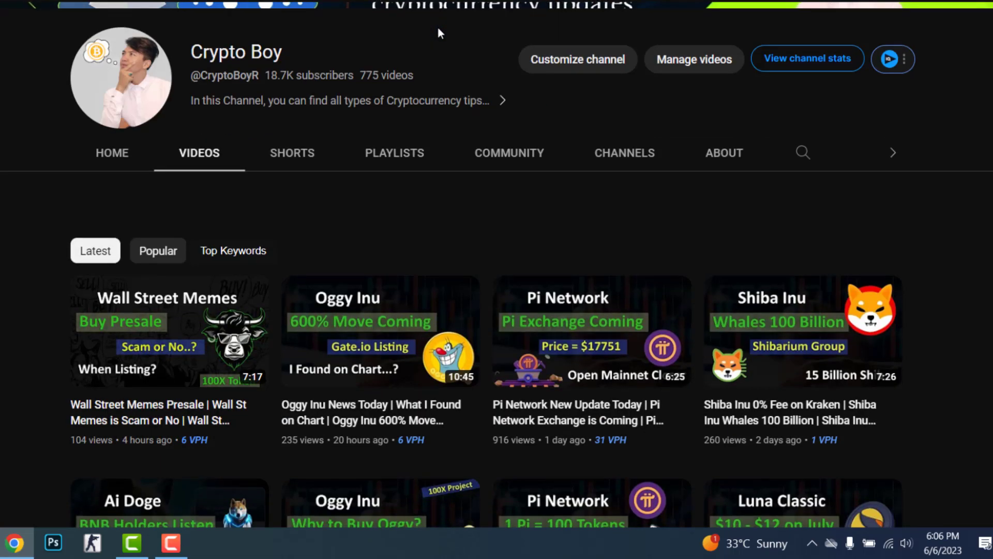
pyautogui.scroll(-2, 438, 27)
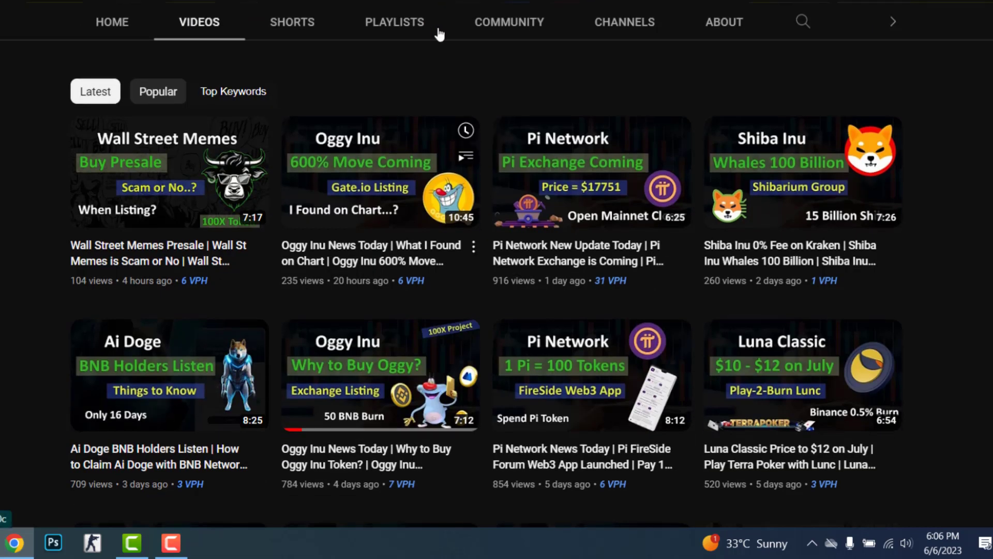
pyautogui.scroll(-1, 438, 27)
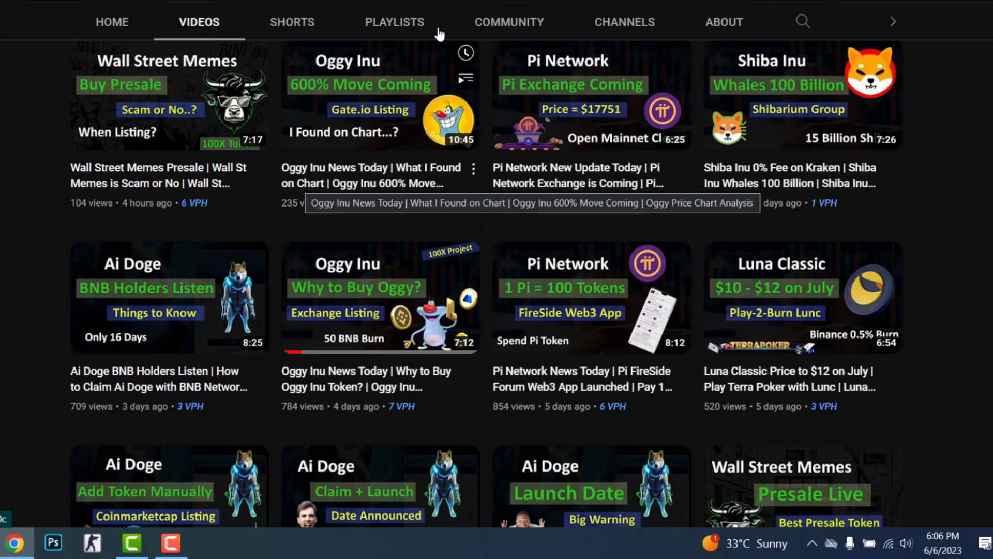
pyautogui.scroll(-3, 437, 32)
pyautogui.scroll(-3, 437, 31)
pyautogui.scroll(-2, 438, 32)
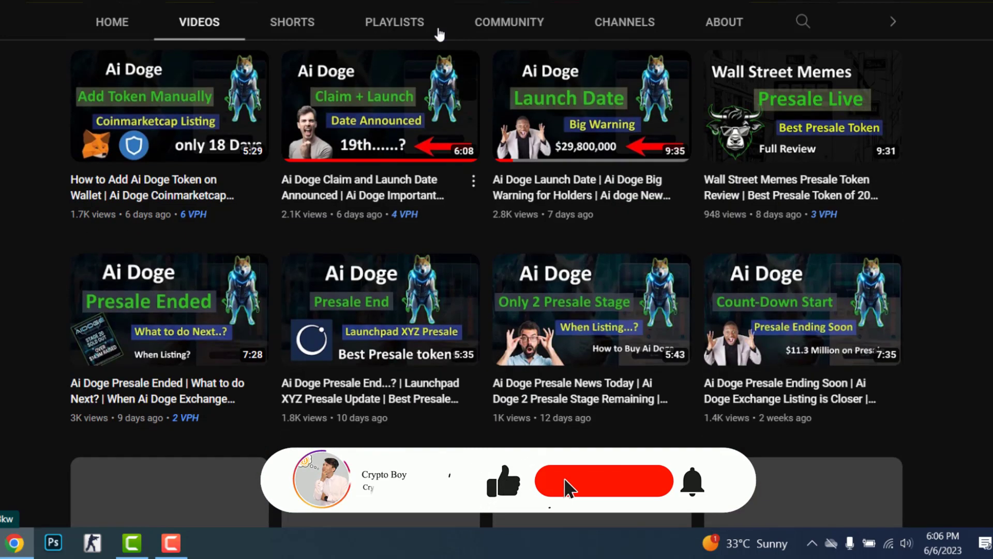
pyautogui.moveTo(381, 108)
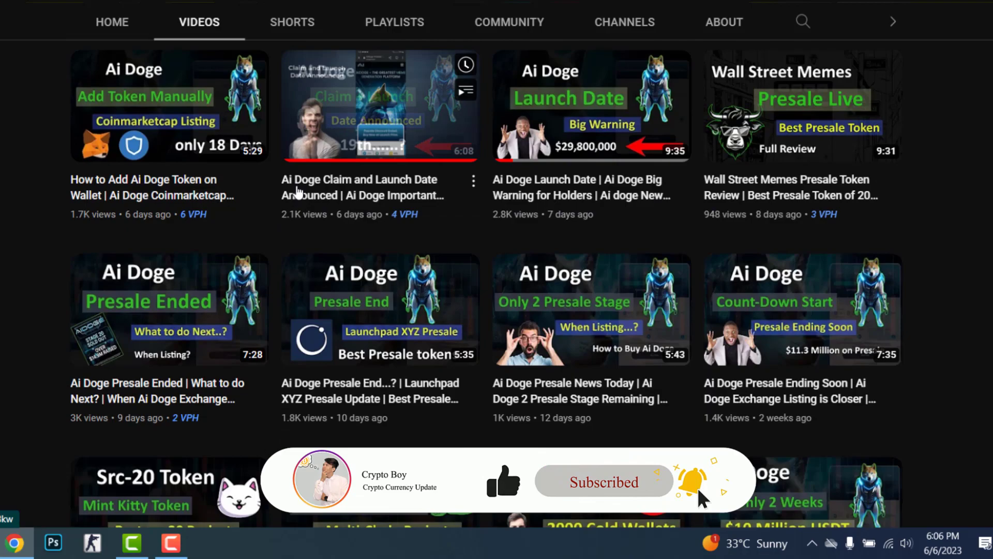
pyautogui.scroll(5, 297, 193)
pyautogui.scroll(5, 297, 193)
pyautogui.scroll(3, 297, 193)
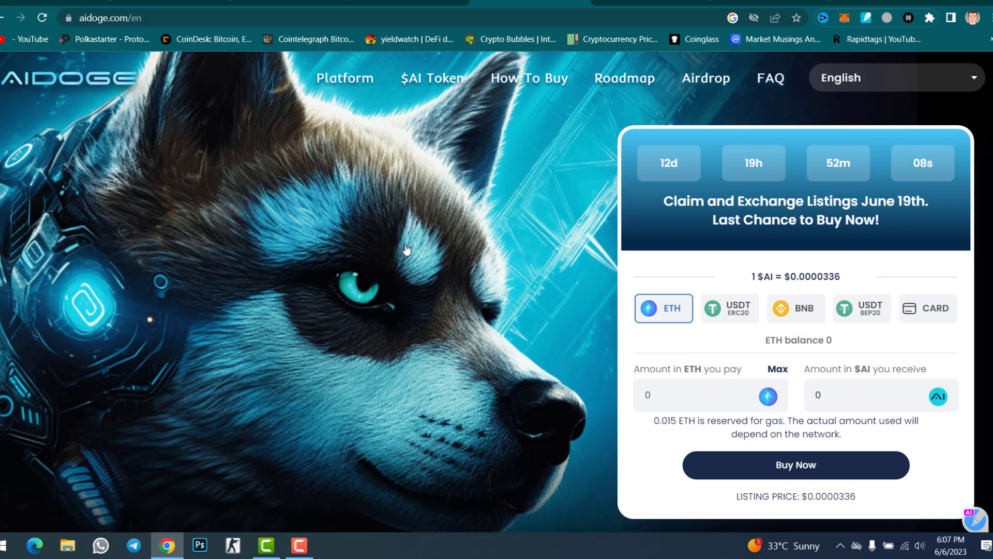
# Switch to the Techopedia tab showing the AiDoge Price Prediction 2023 – 2030 article
pyautogui.hotkey('ctrl', 'Tab')
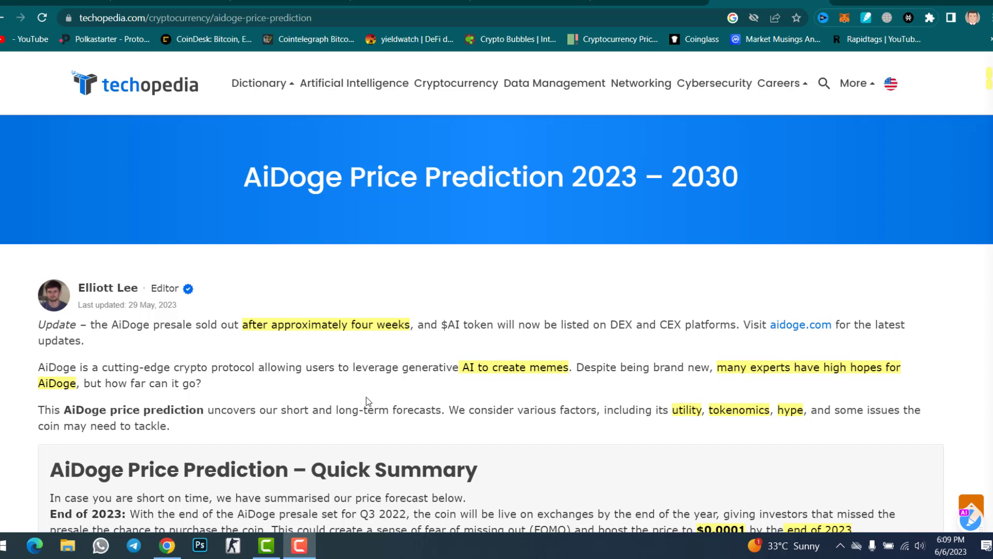
pyautogui.scroll(-3, 369, 401)
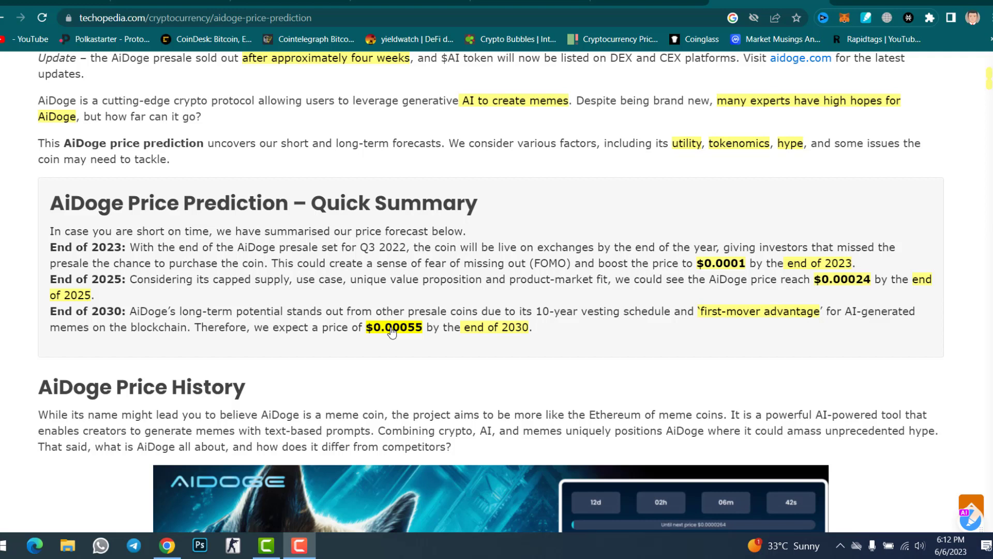
pyautogui.scroll(-3, 392, 332)
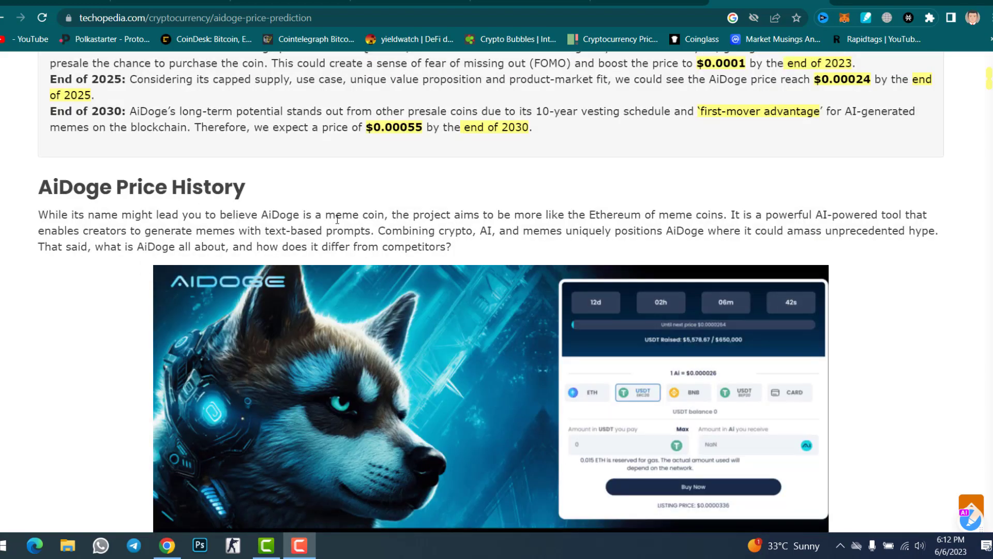
pyautogui.scroll(-1, 339, 219)
pyautogui.scroll(-5, 339, 220)
pyautogui.scroll(-2, 233, 233)
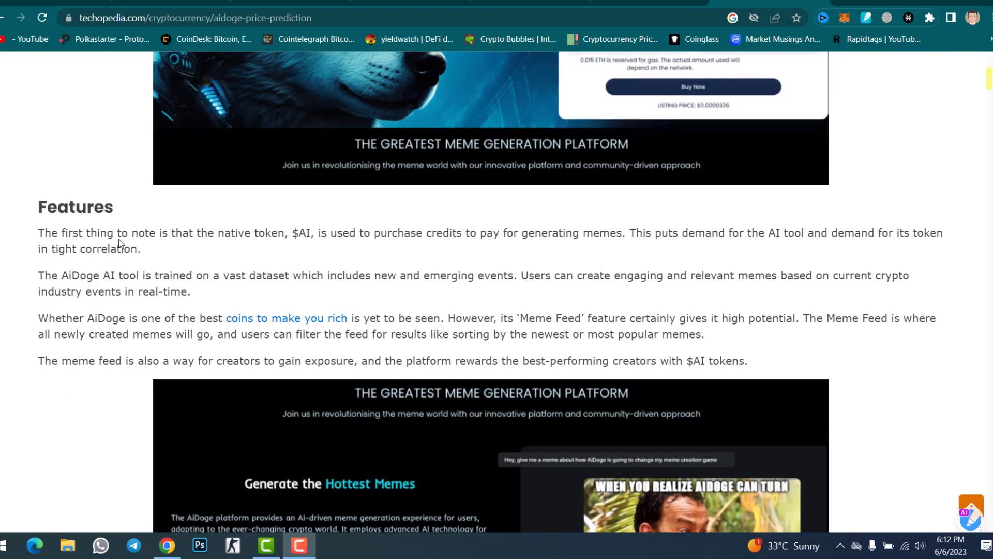
pyautogui.scroll(-1, 121, 242)
pyautogui.scroll(-5, 120, 242)
pyautogui.scroll(-3, 120, 242)
pyautogui.scroll(-1, 120, 242)
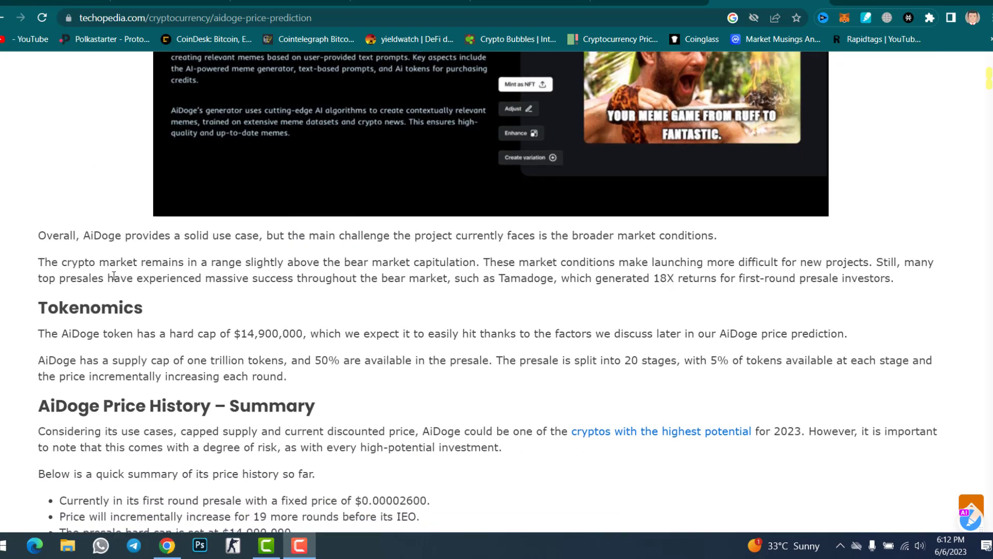
pyautogui.scroll(-2, 114, 277)
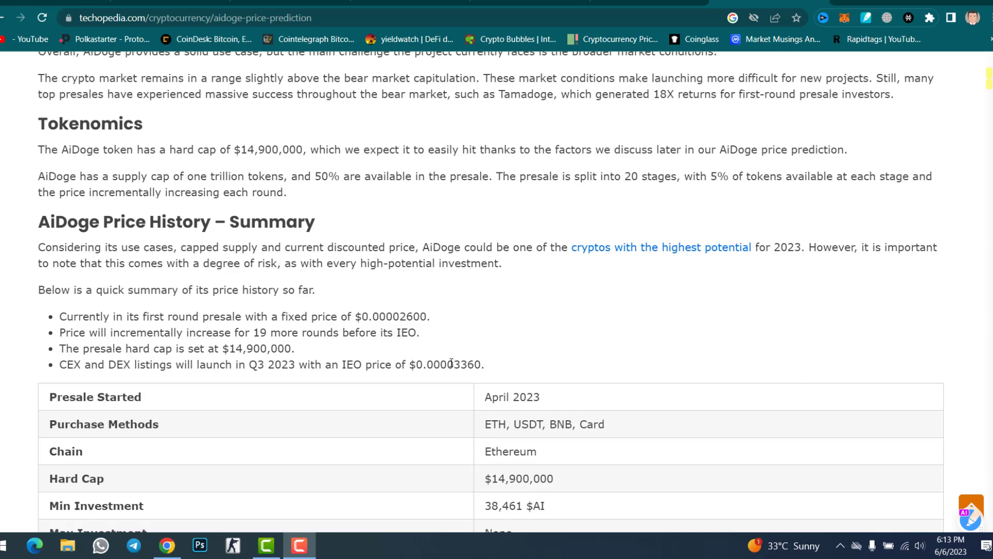
pyautogui.scroll(-4, 451, 363)
pyautogui.scroll(-3, 451, 362)
pyautogui.scroll(-3, 451, 362)
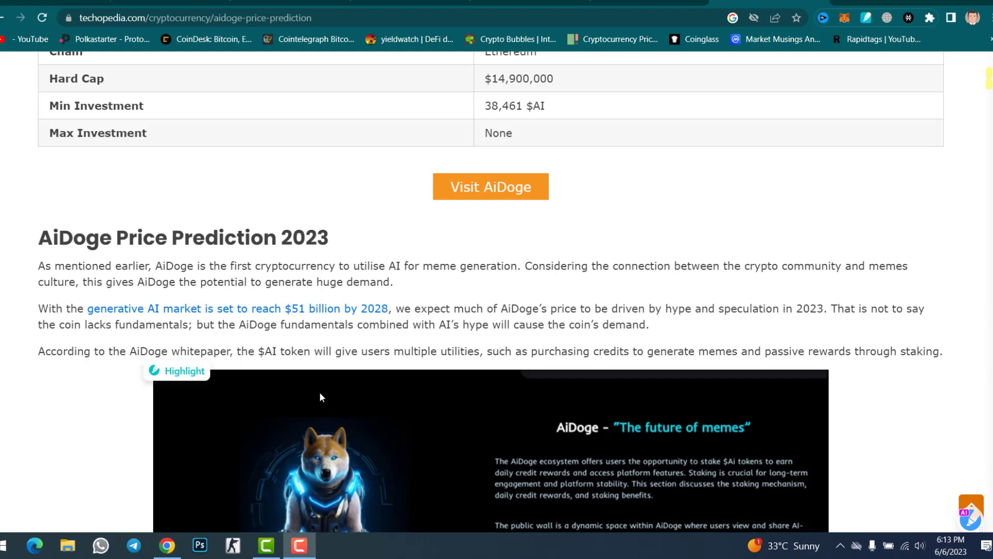
pyautogui.scroll(10, 452, 362)
pyautogui.scroll(10, 451, 363)
pyautogui.scroll(5, 452, 362)
pyautogui.scroll(10, 451, 362)
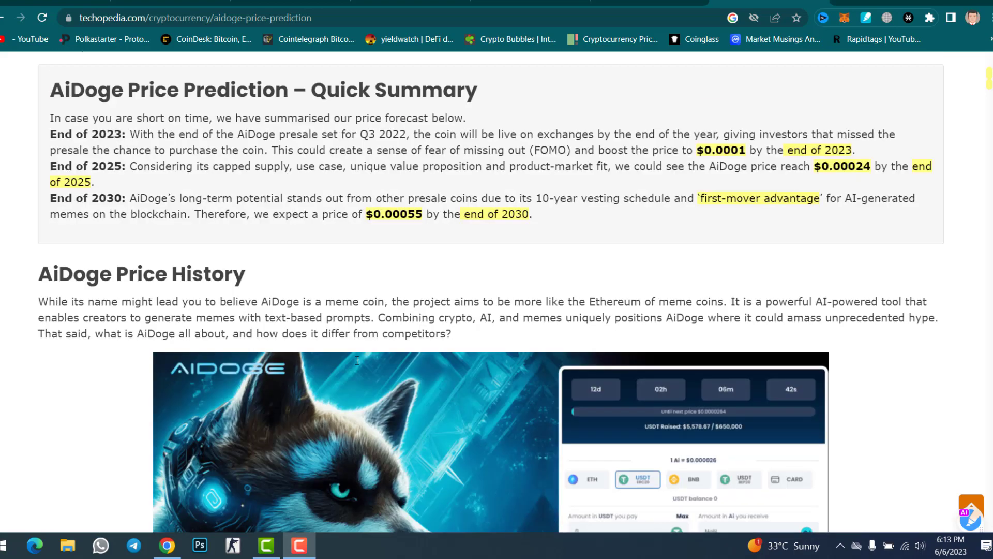
pyautogui.scroll(5, 452, 362)
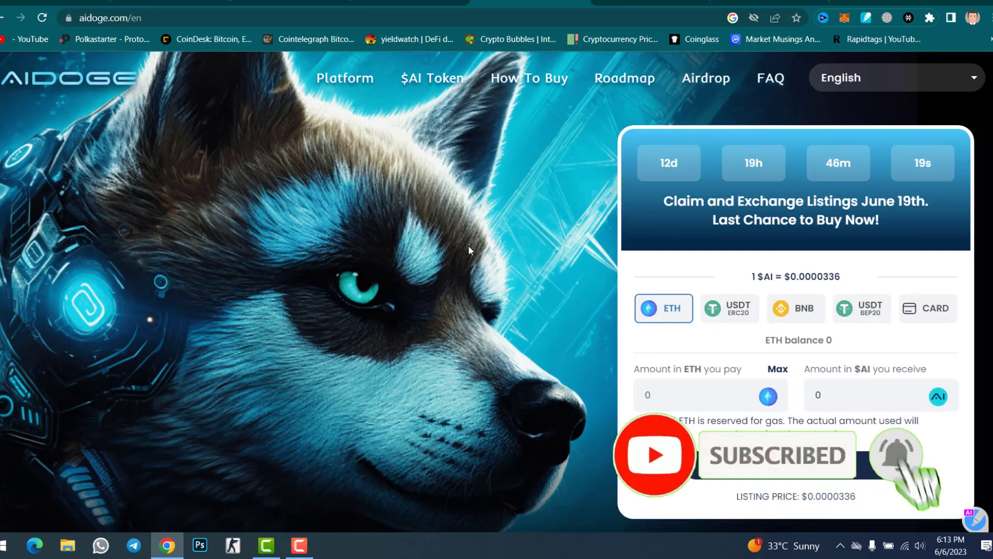
pyautogui.scroll(-5, 469, 246)
pyautogui.scroll(-5, 468, 245)
pyautogui.scroll(-3, 468, 245)
pyautogui.scroll(-5, 468, 245)
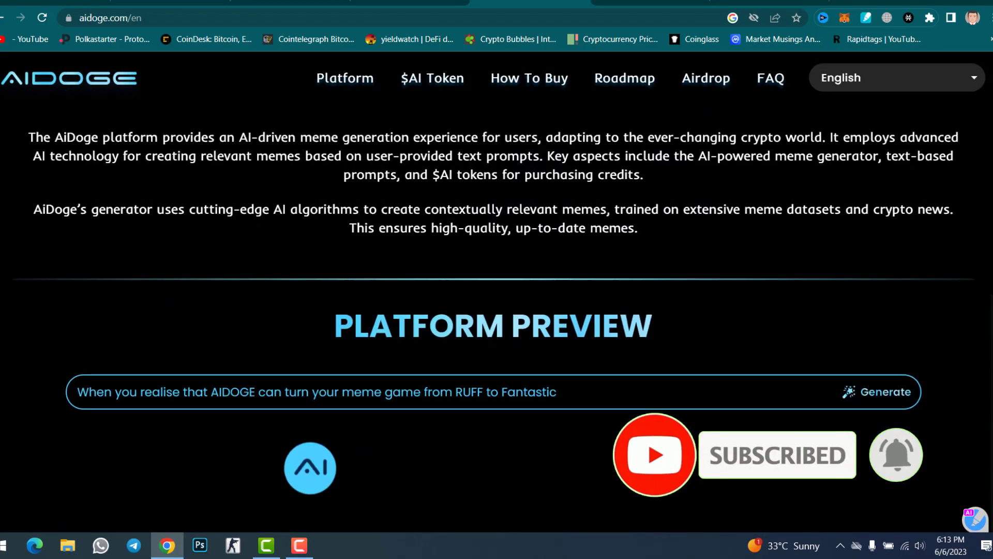
pyautogui.scroll(-5, 467, 246)
pyautogui.scroll(-5, 469, 245)
pyautogui.scroll(-5, 468, 245)
pyautogui.scroll(5, 468, 245)
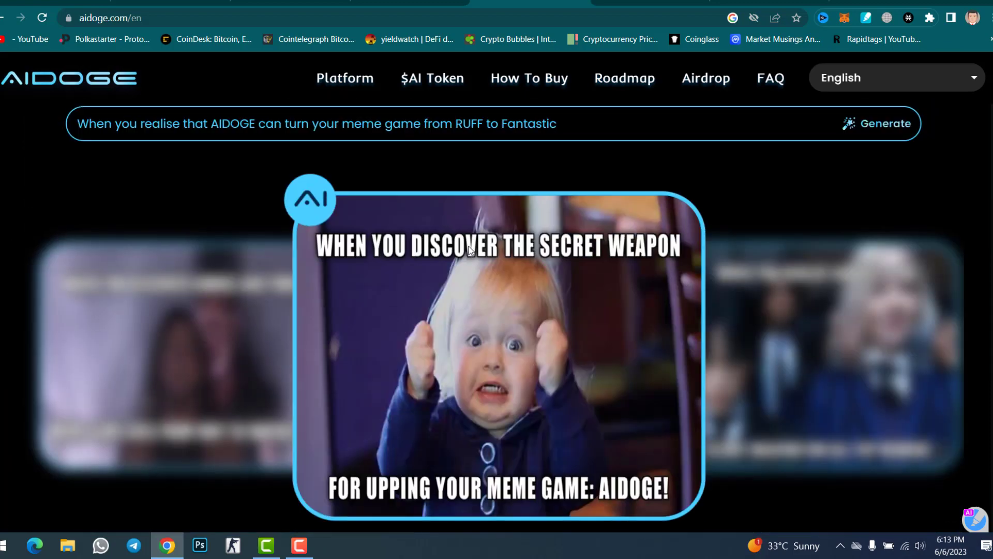
pyautogui.scroll(5, 468, 245)
pyautogui.scroll(5, 468, 245)
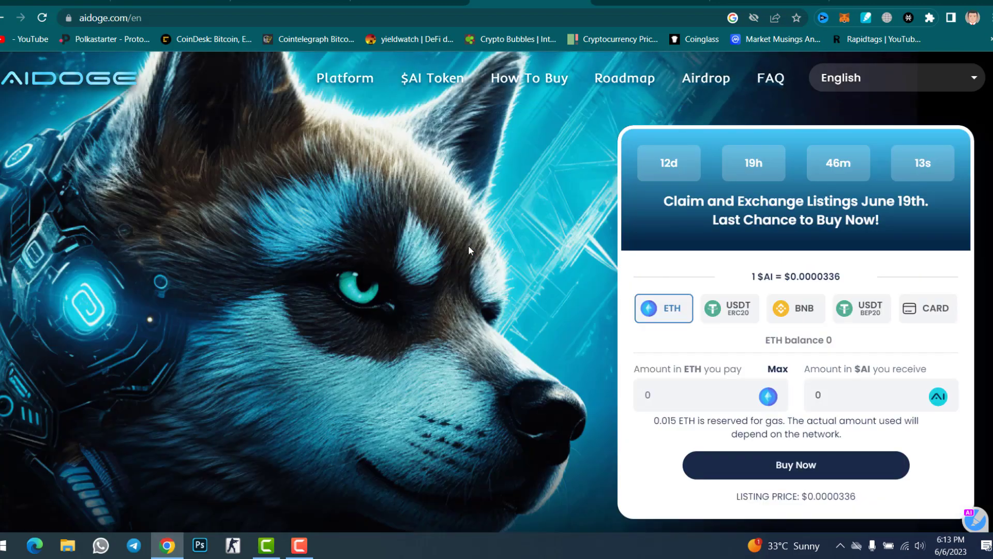